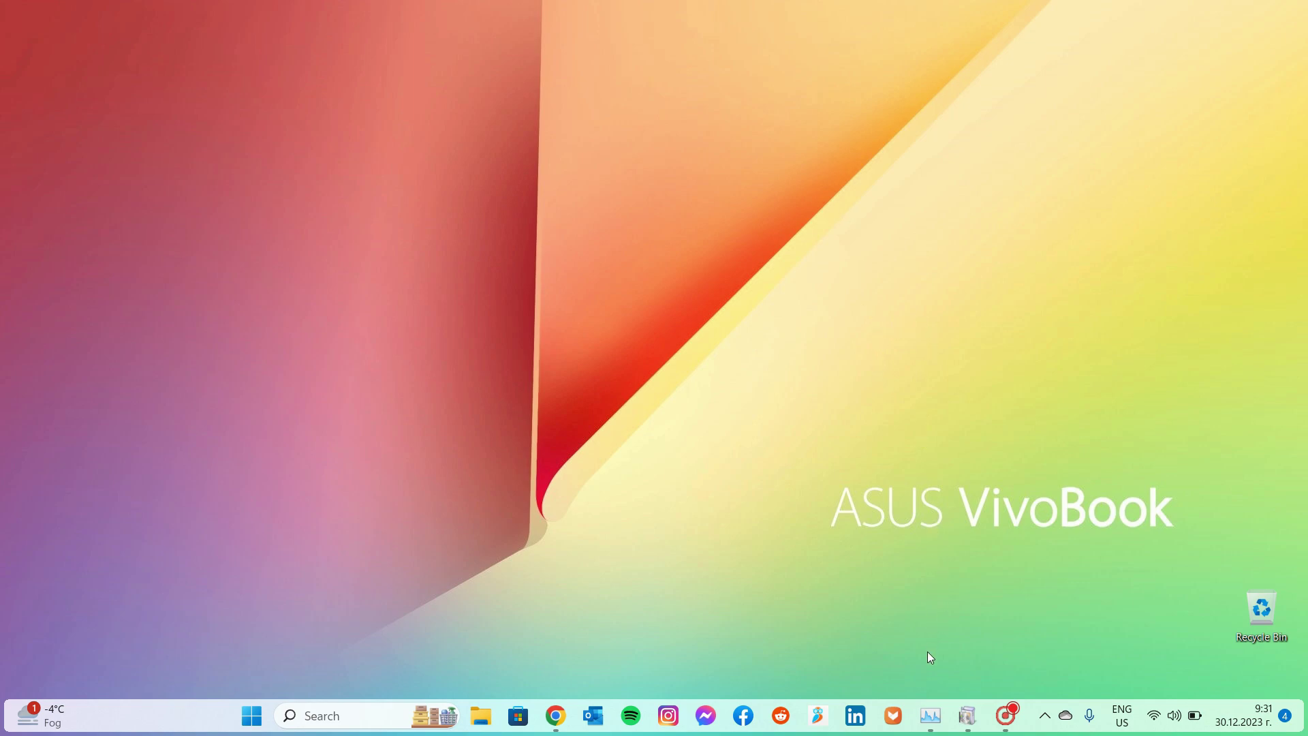
# - Check in Task Manager's CPU performance details whether virtualisation is enabled, and close Task Manager
pyautogui.click(930, 715)
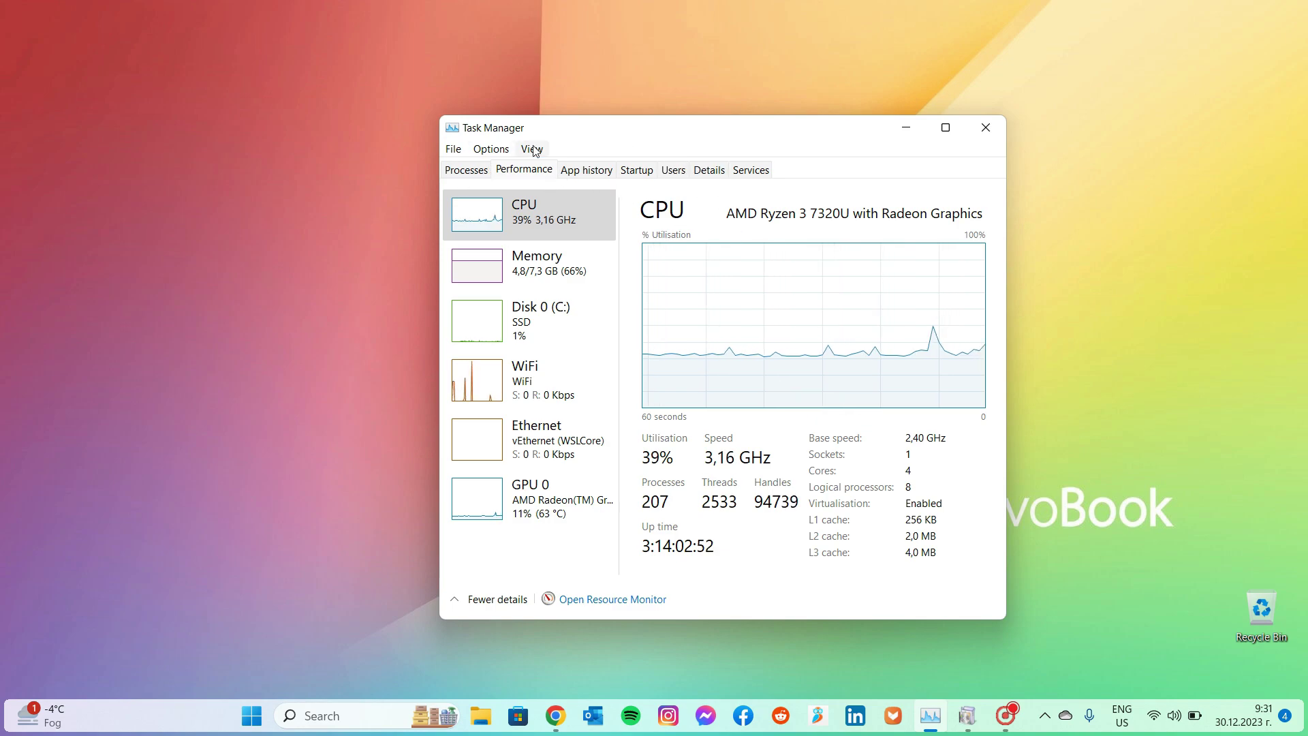
pyautogui.click(466, 170)
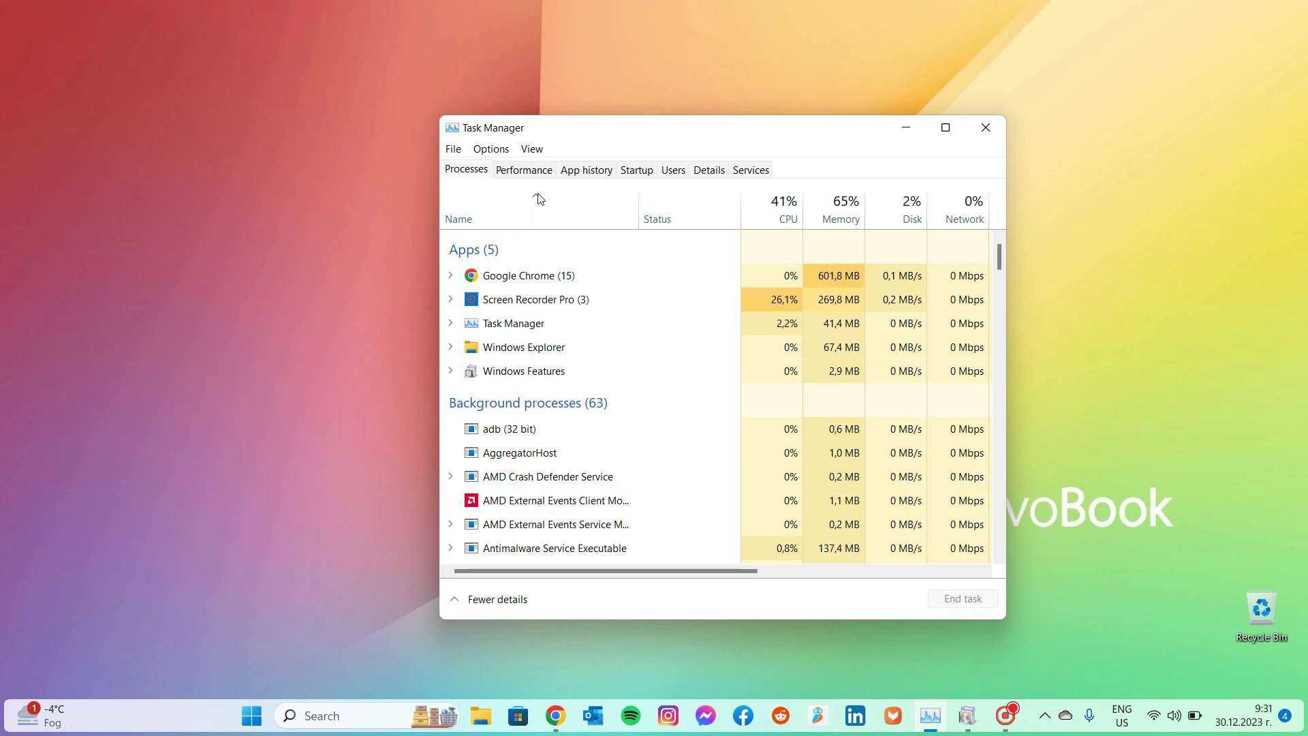
pyautogui.click(525, 171)
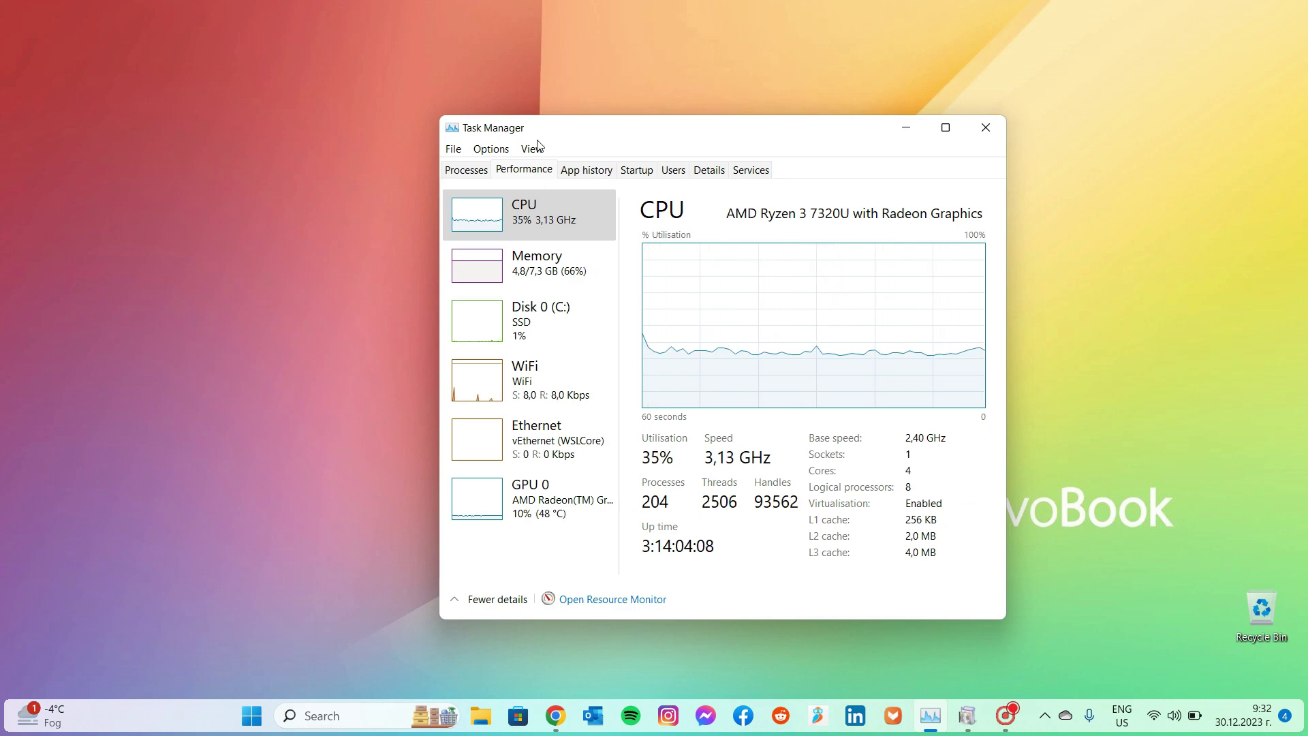
pyautogui.click(983, 139)
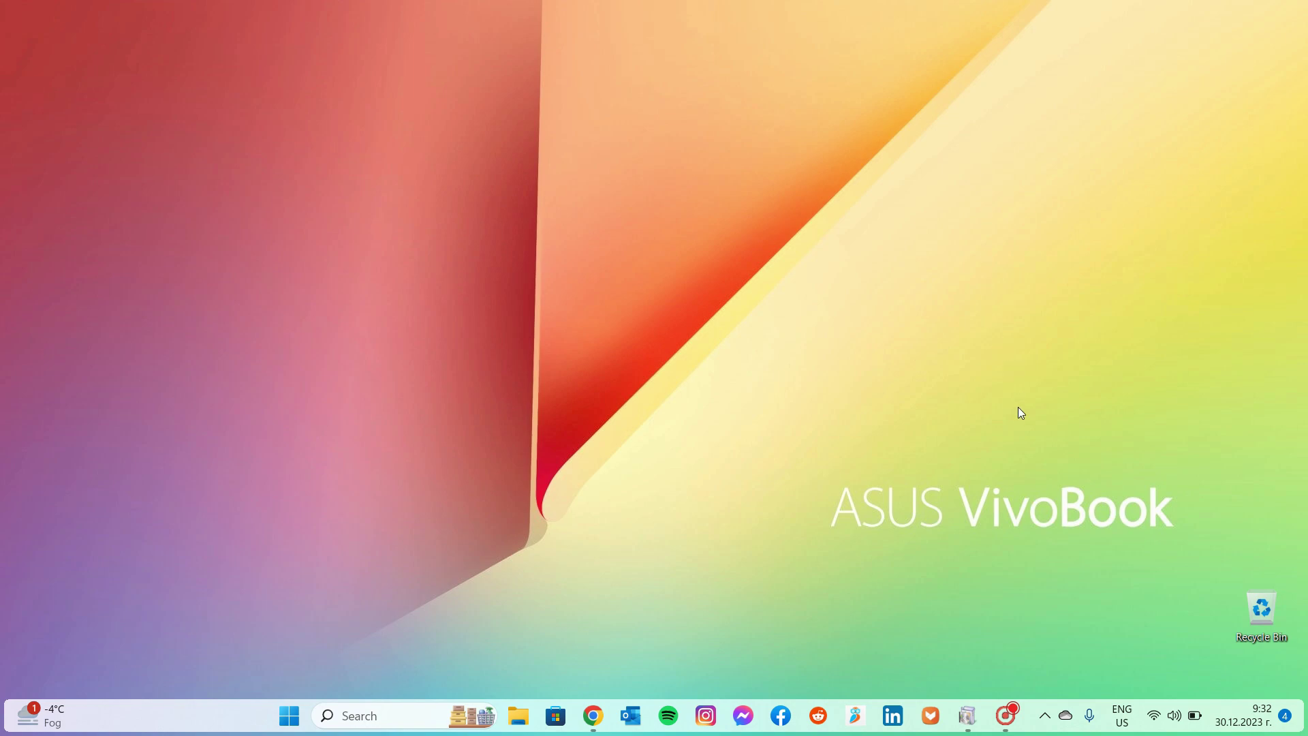
# - Review the Virtual Machine Platform and neighbouring entries in Windows Features, and close the window without changes
pyautogui.click(967, 715)
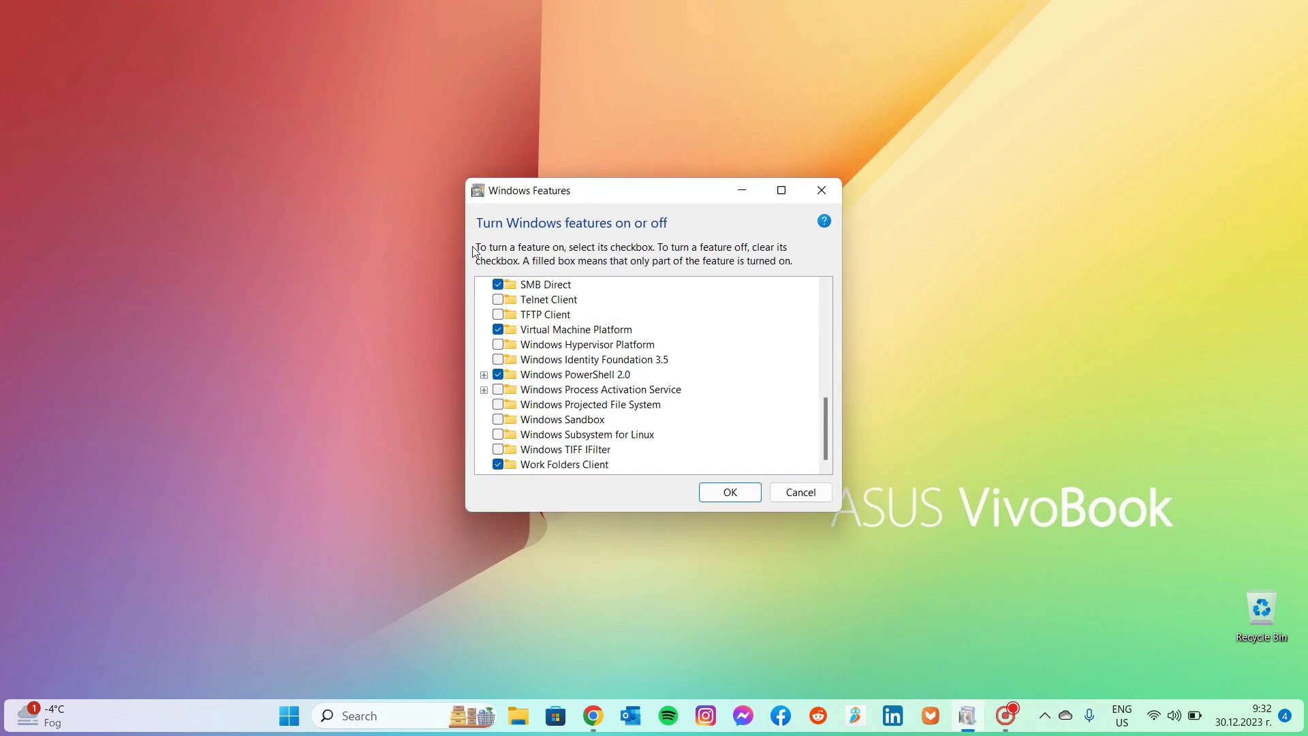
pyautogui.click(290, 715)
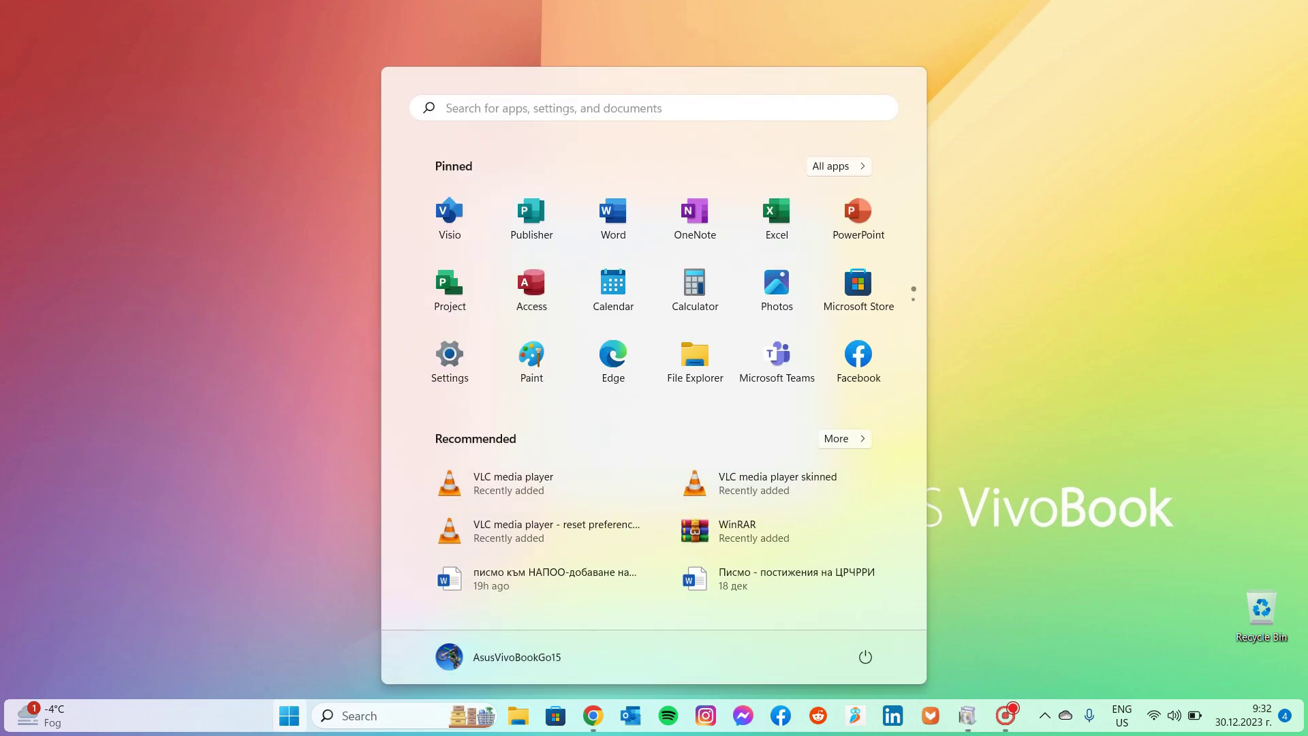
pyautogui.click(317, 115)
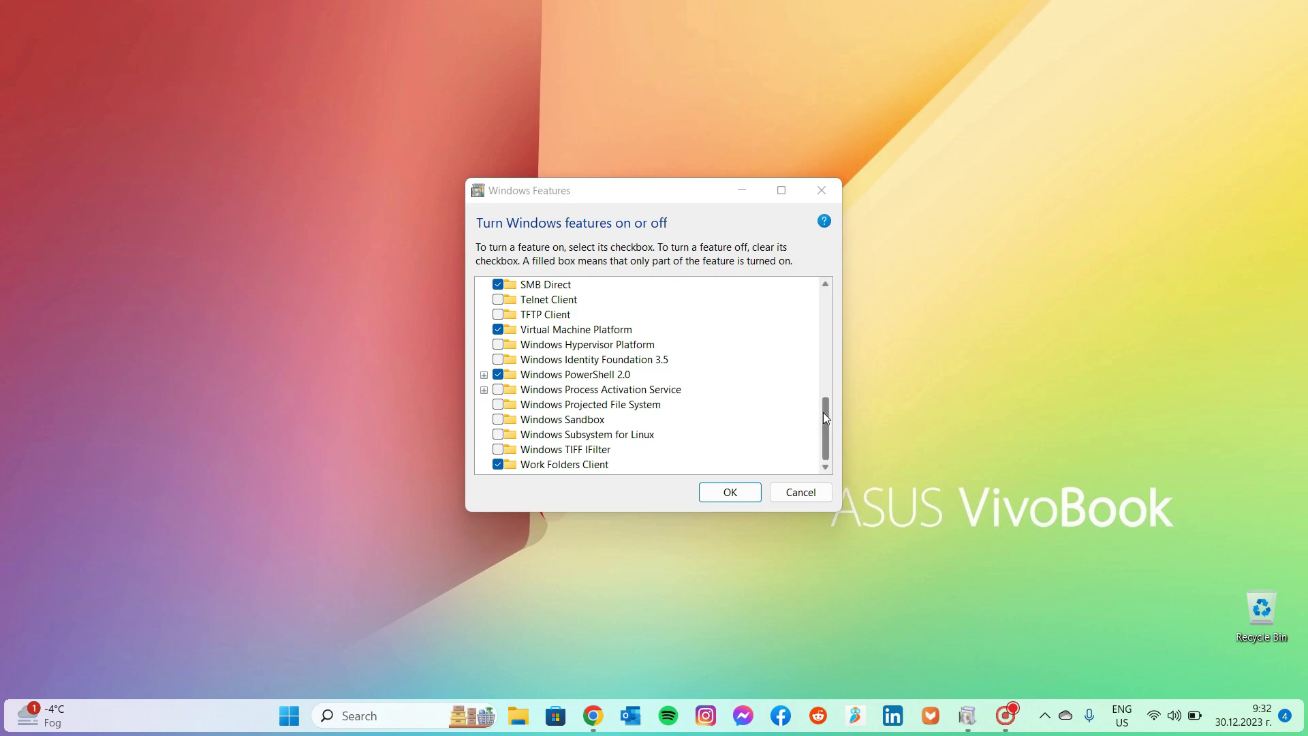
pyautogui.moveTo(823, 417); pyautogui.dragTo(836, 458)
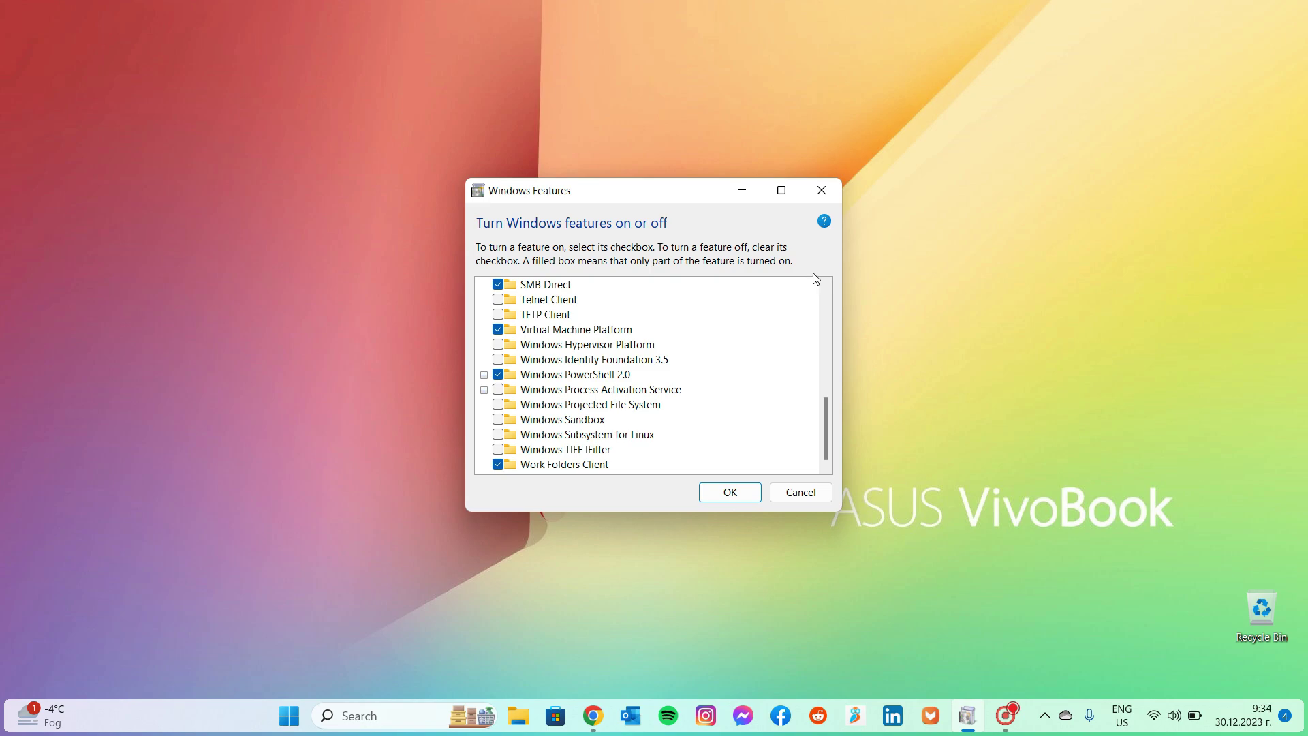
pyautogui.click(830, 190)
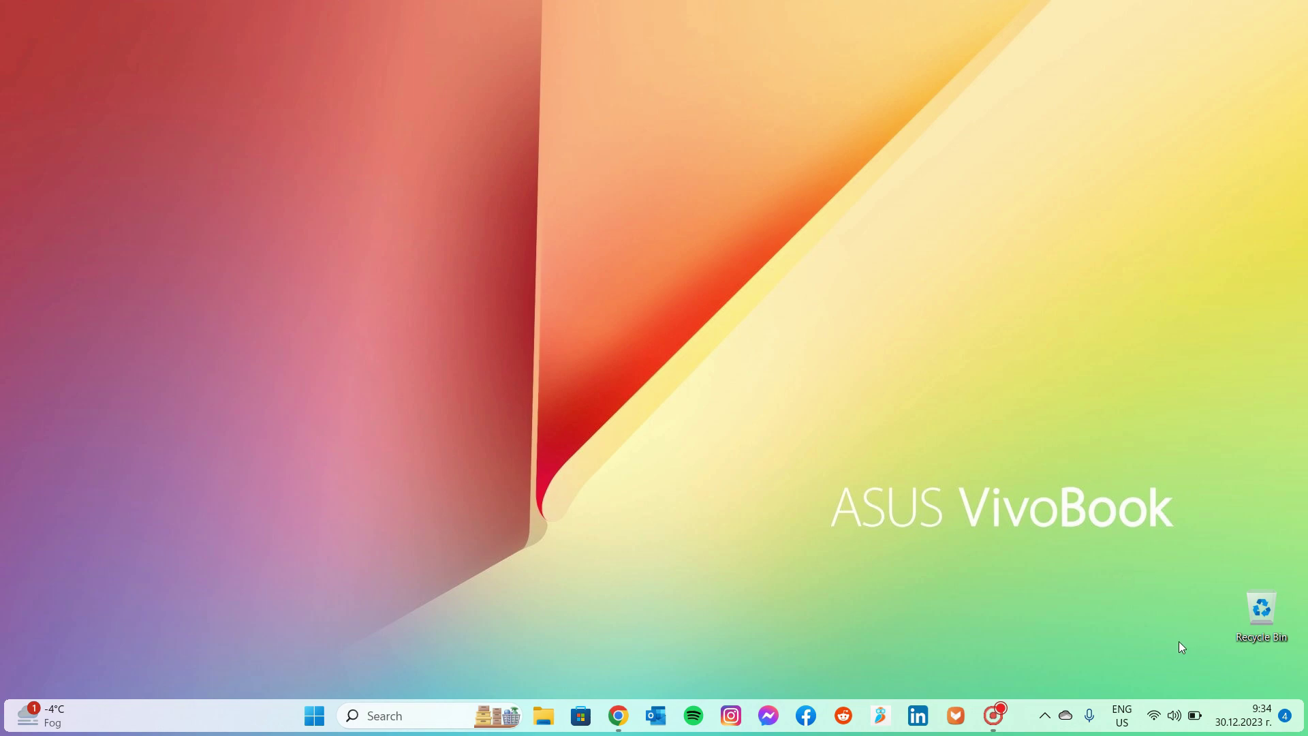
# - Go from the date and time settings to Language & region, check the country or region, and close Settings
pyautogui.rightClick(1256, 726)
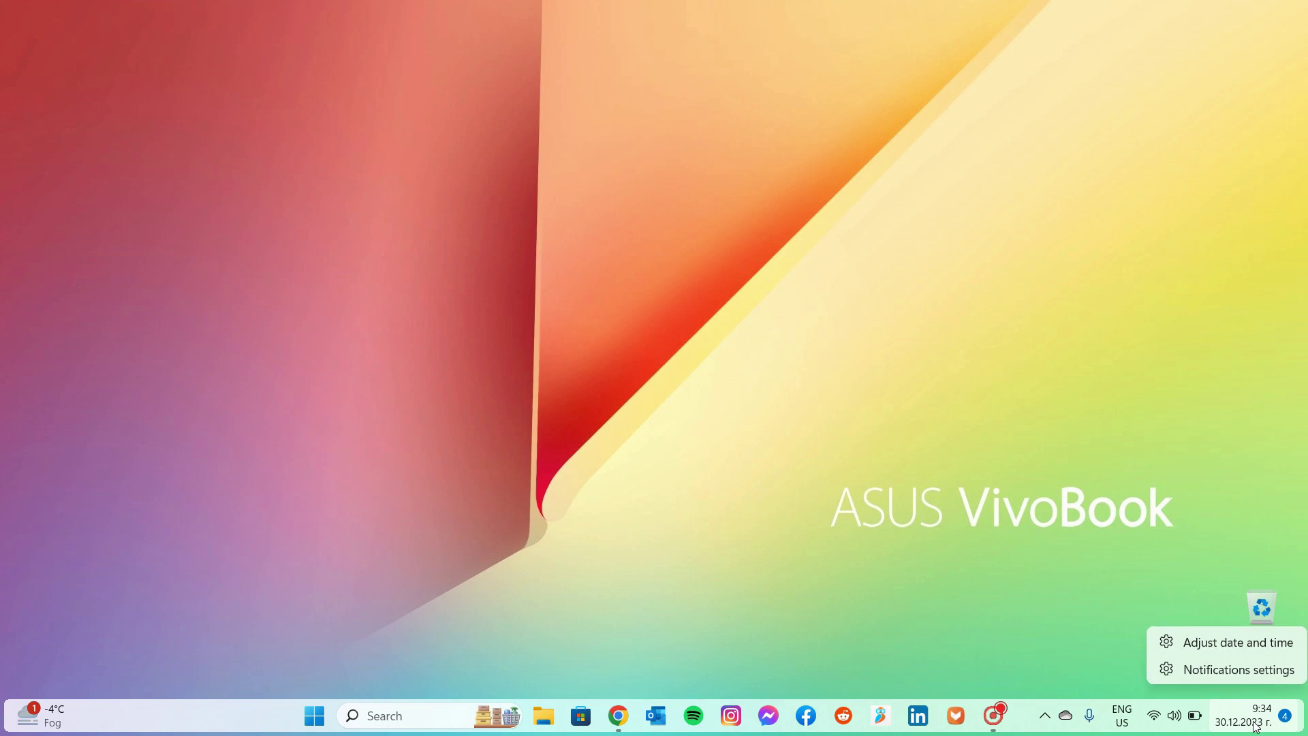
pyautogui.click(1260, 648)
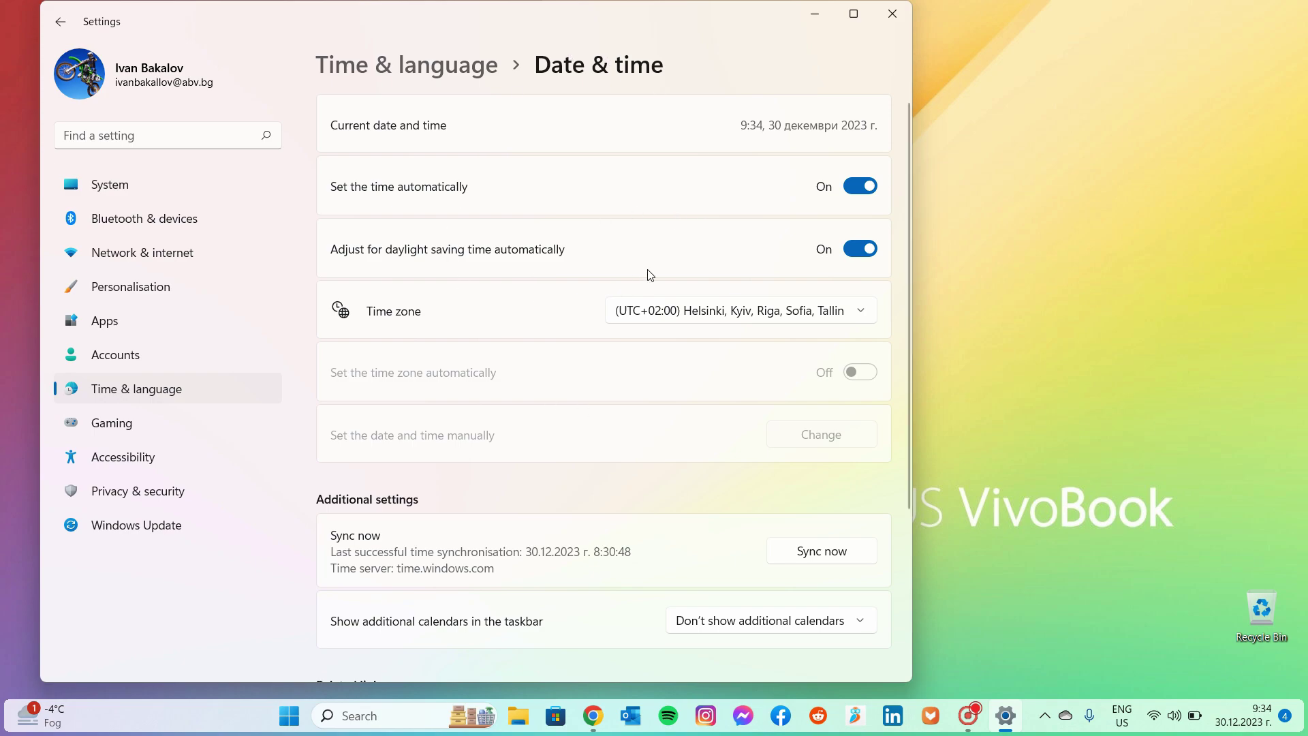
pyautogui.scroll(-3, 651, 274)
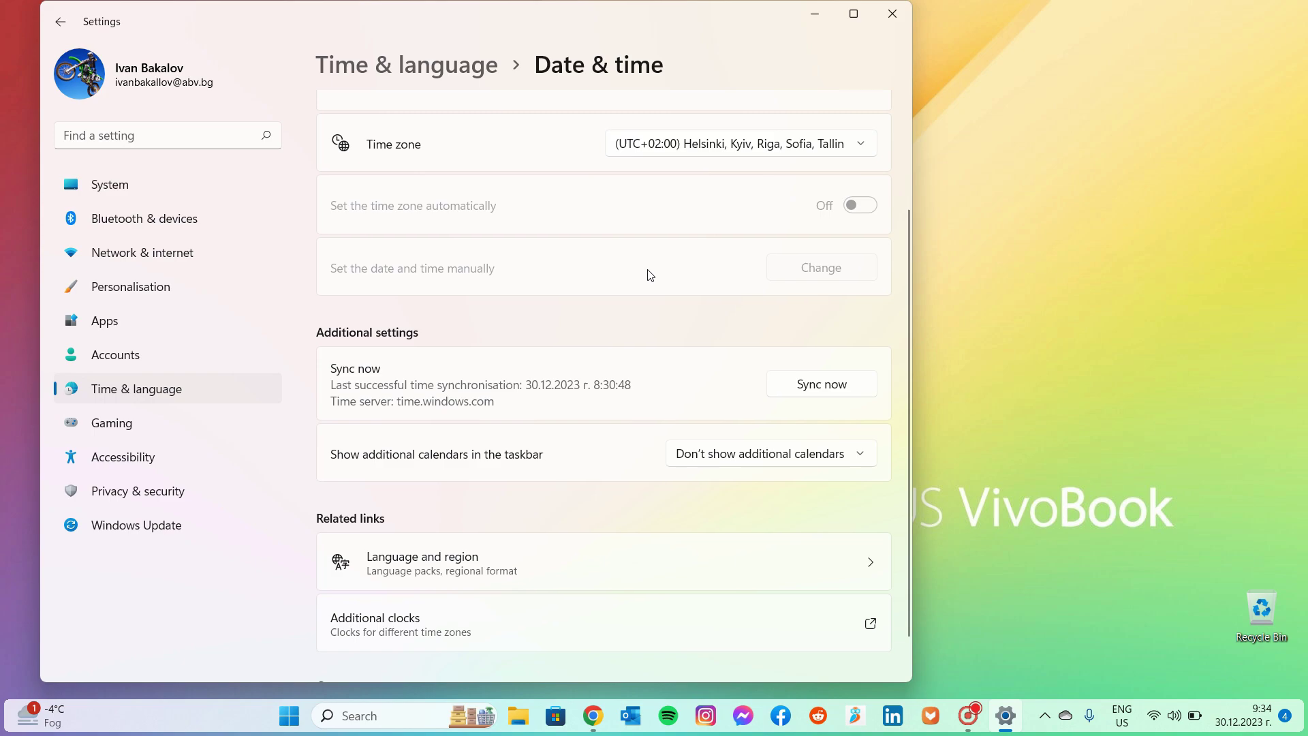
pyautogui.scroll(-1, 650, 274)
pyautogui.scroll(4, 651, 274)
pyautogui.scroll(1, 648, 275)
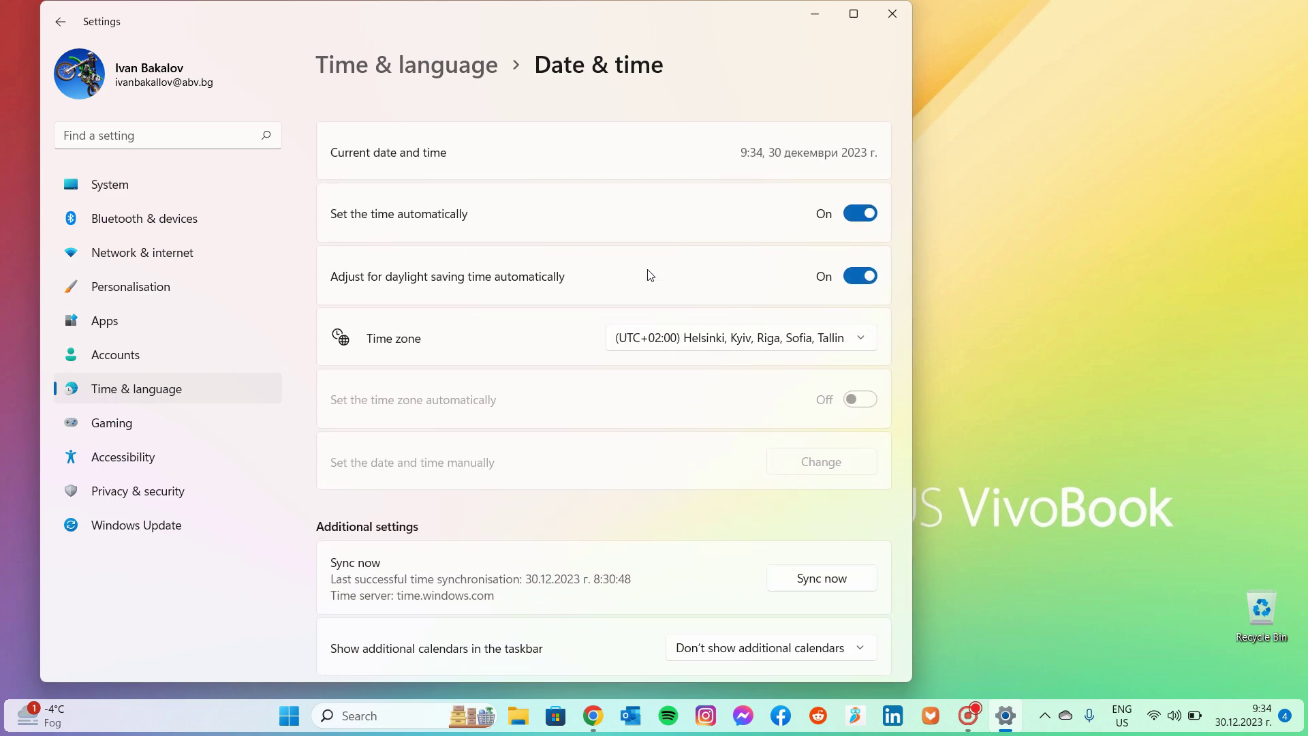
pyautogui.rightClick(1252, 715)
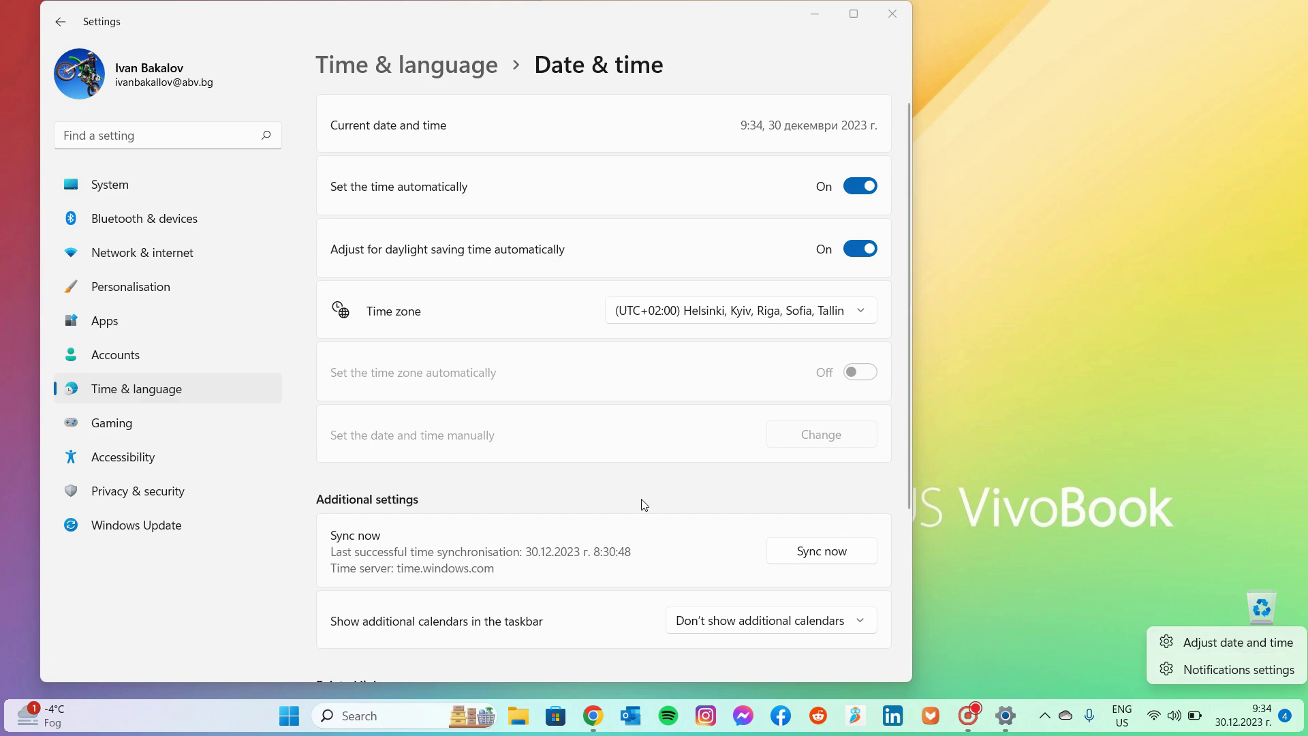
pyautogui.scroll(-3, 588, 504)
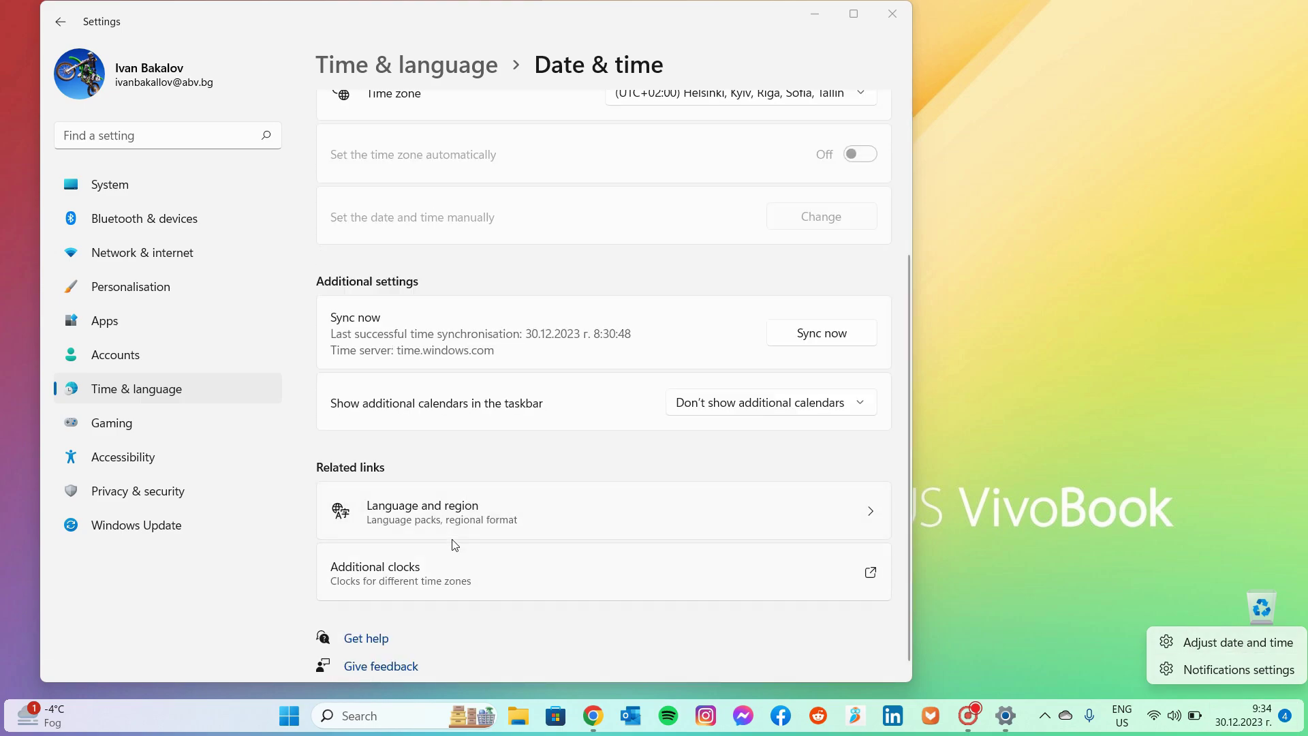
pyautogui.click(518, 499)
pyautogui.click(518, 499)
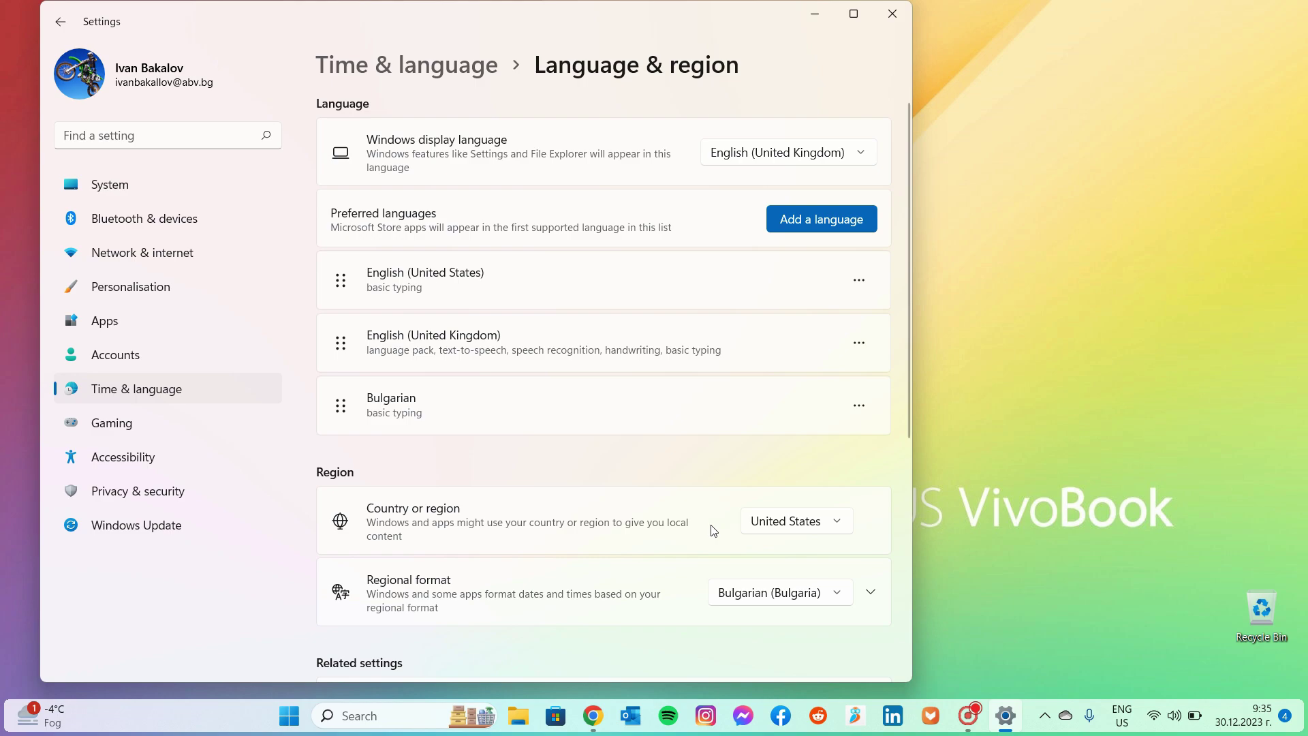
pyautogui.click(896, 14)
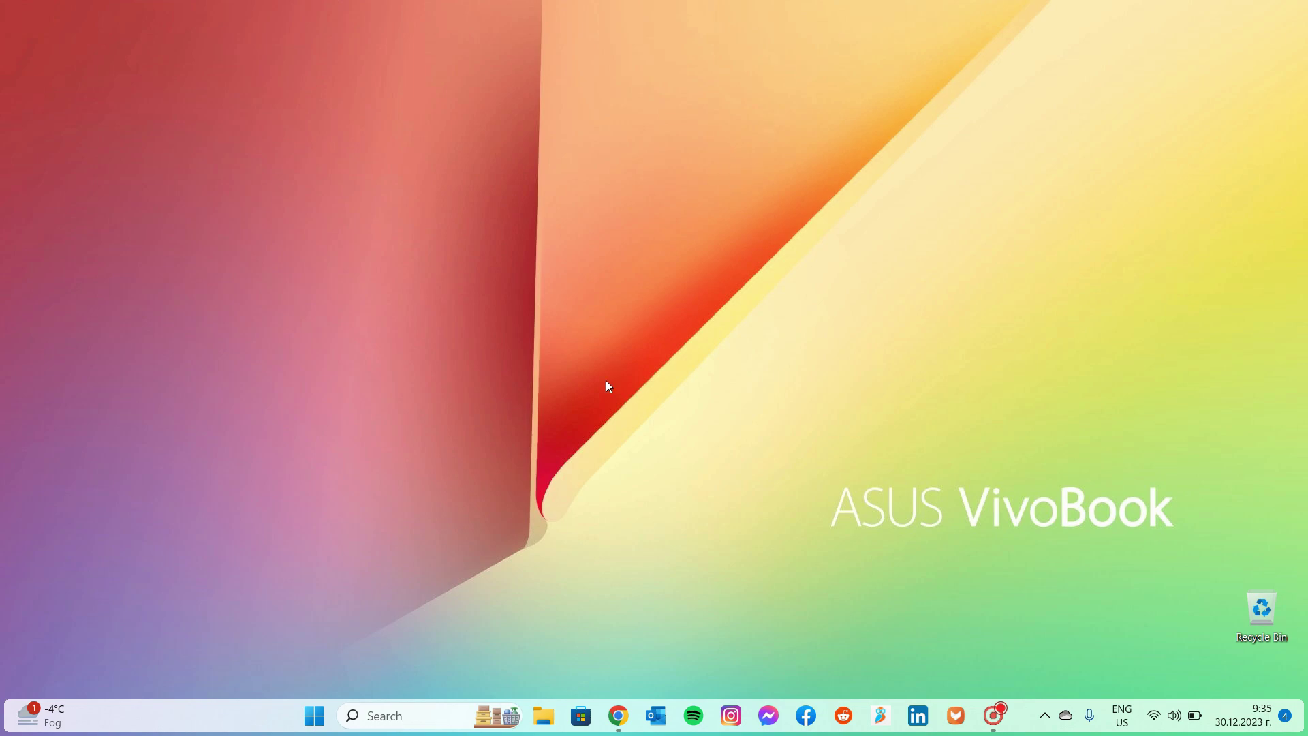
# - In Chrome, close the YouTube tab and trace the Uptodown download back to the "windows subsystem for android" search results
pyautogui.click(617, 716)
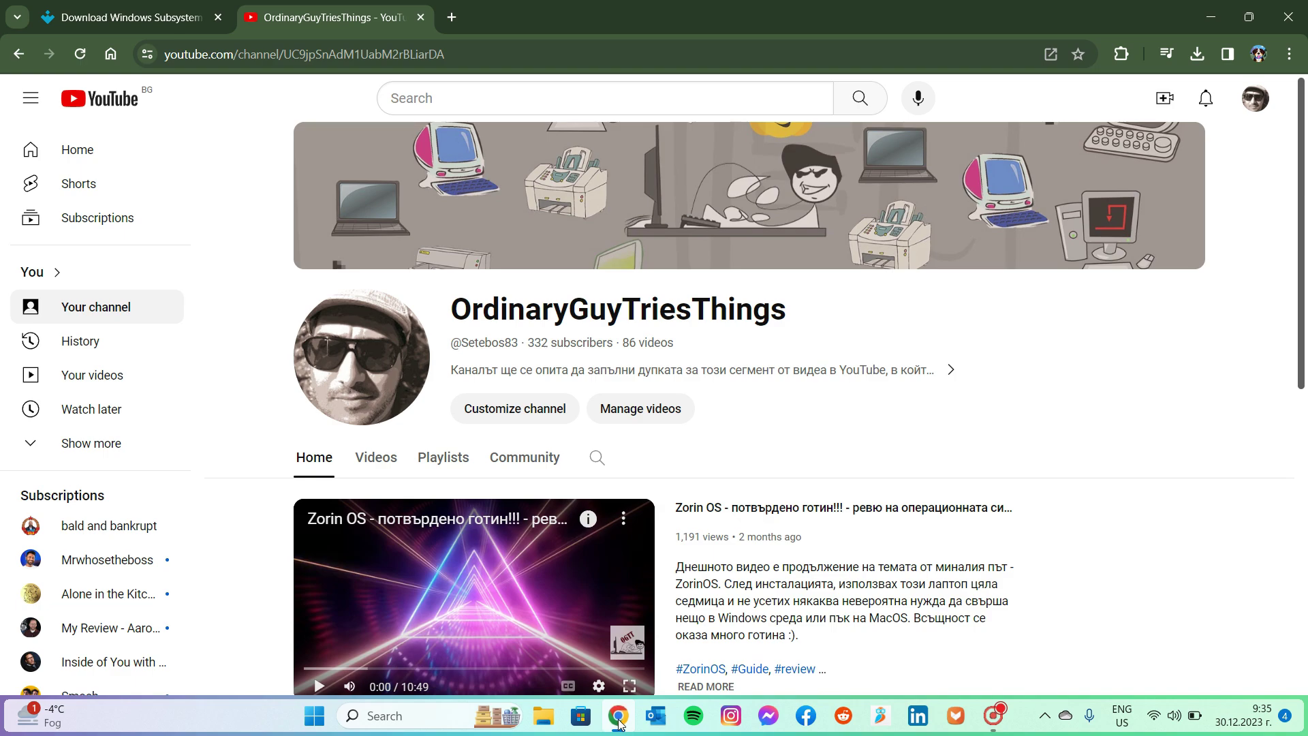
pyautogui.click(420, 17)
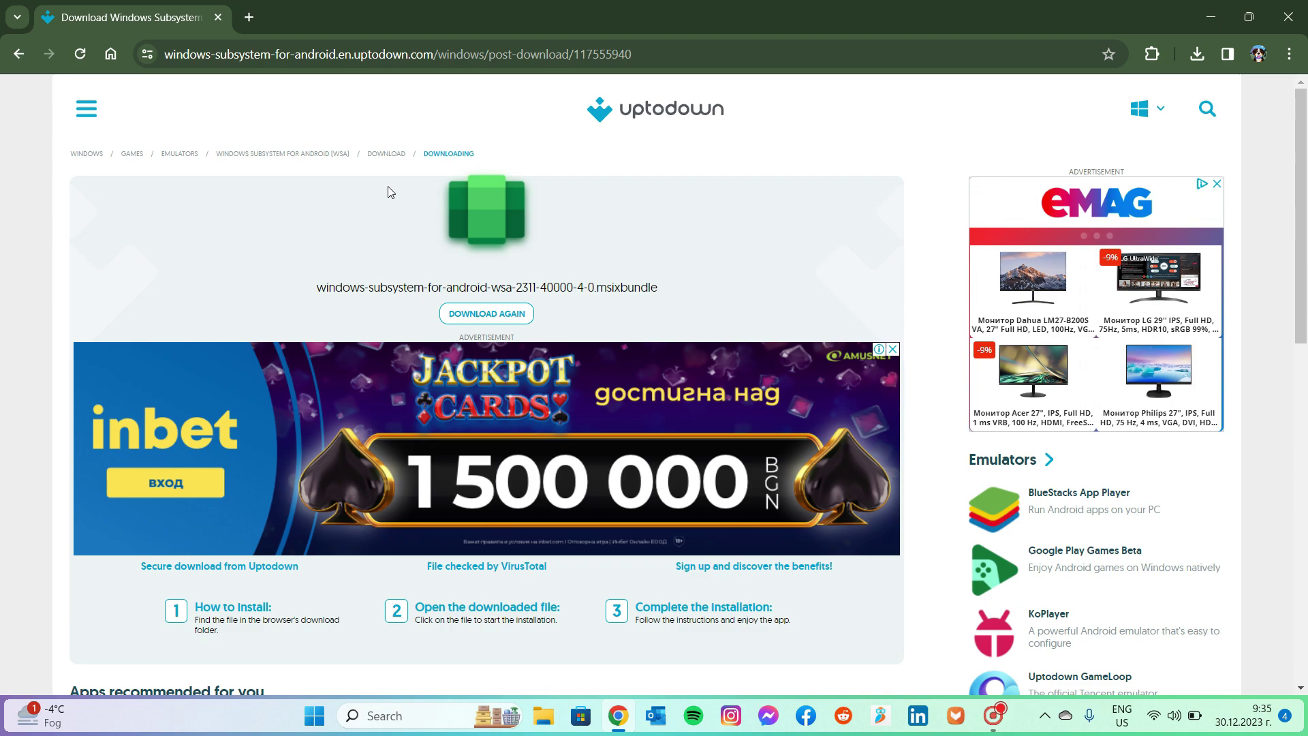
pyautogui.click(15, 58)
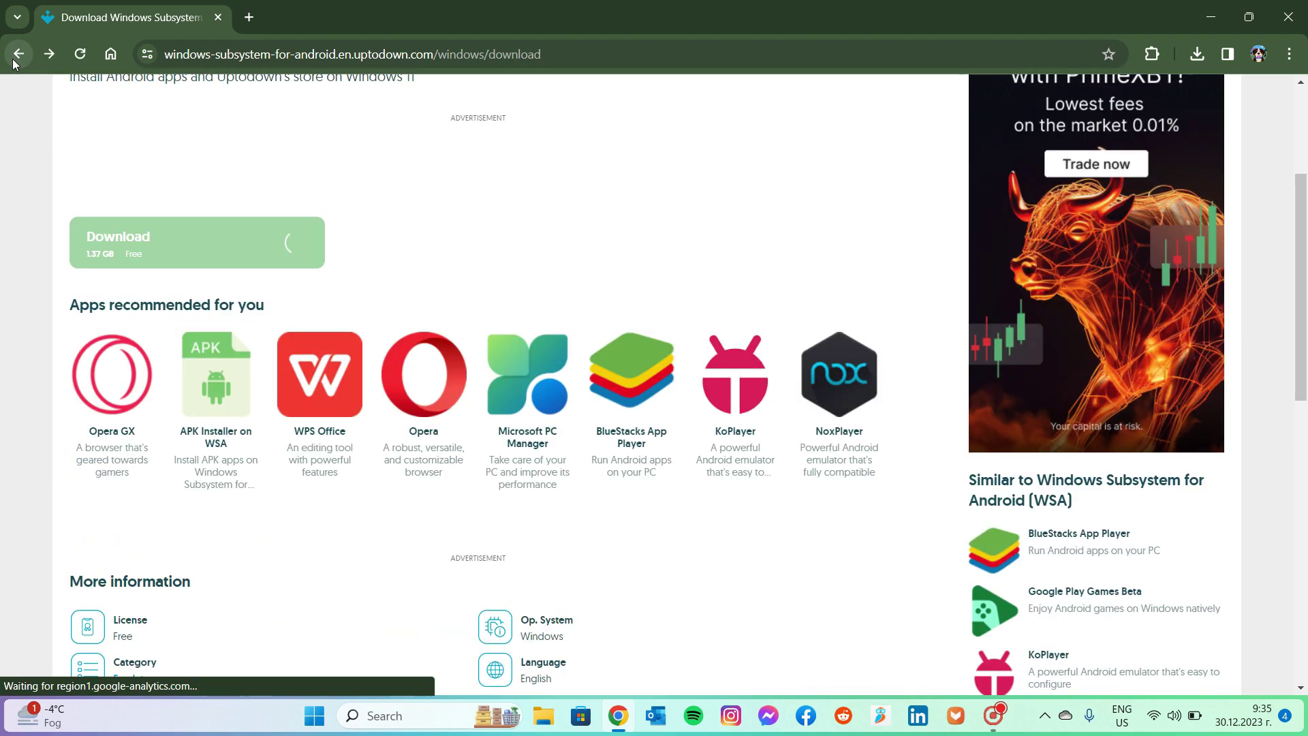
pyautogui.click(14, 61)
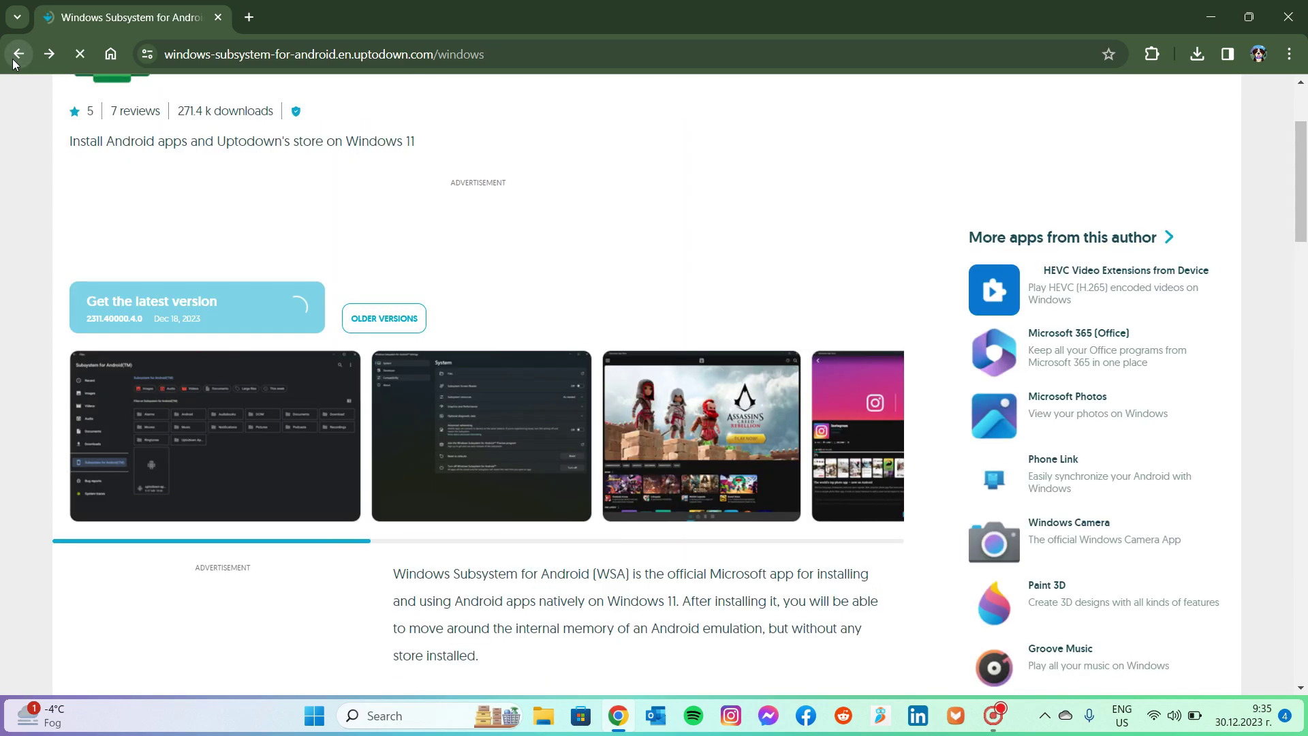
pyautogui.click(15, 59)
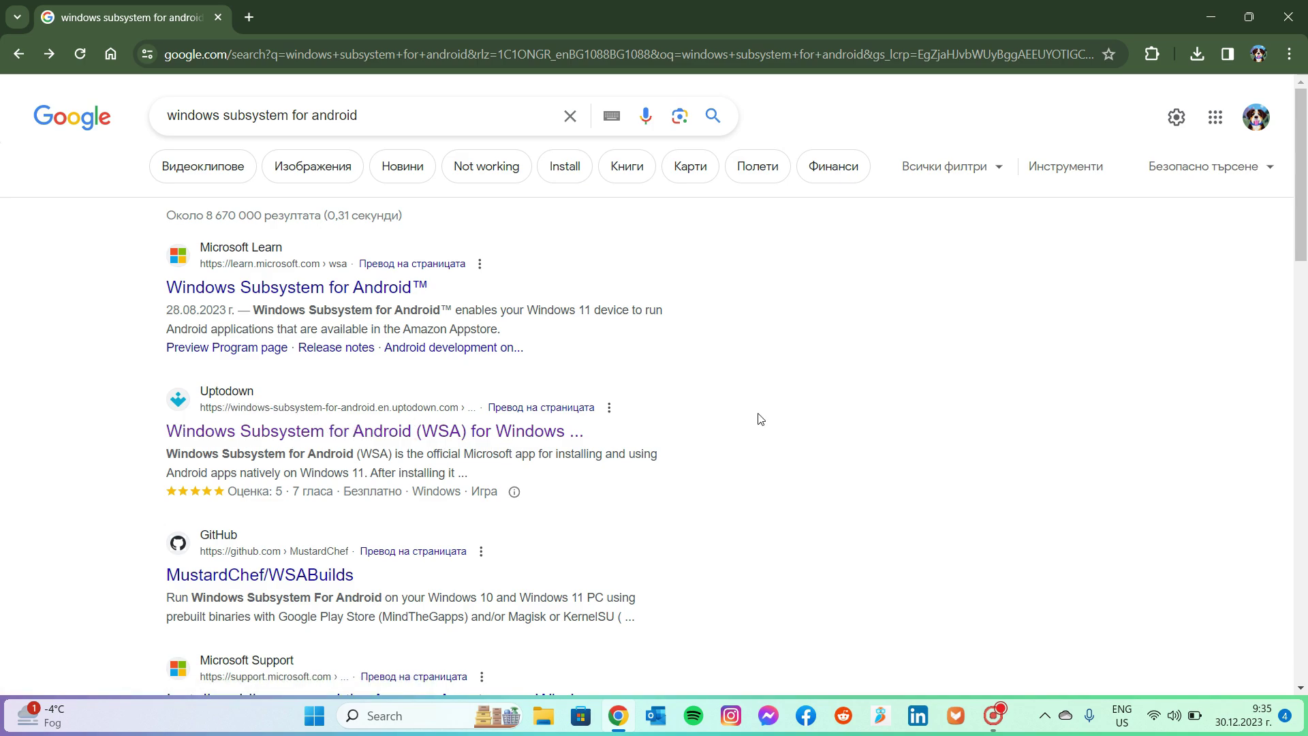
pyautogui.click(1287, 17)
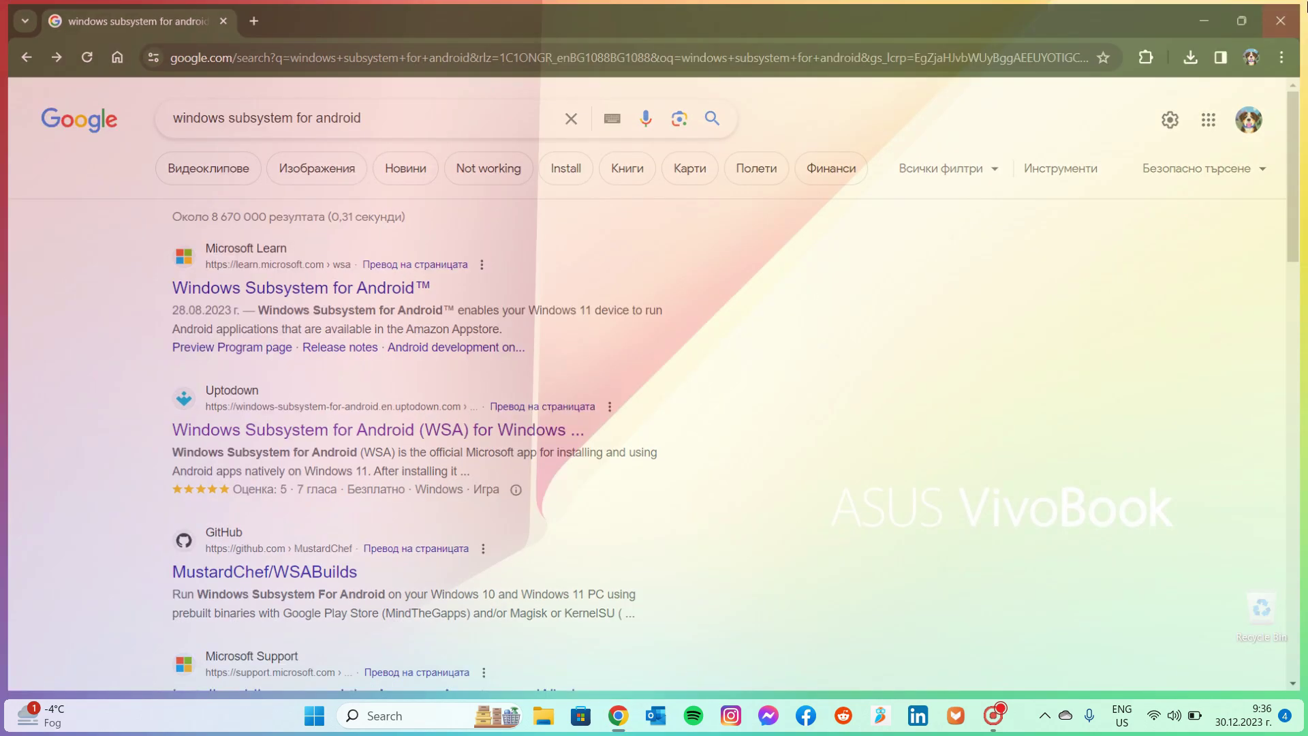
pyautogui.click(543, 715)
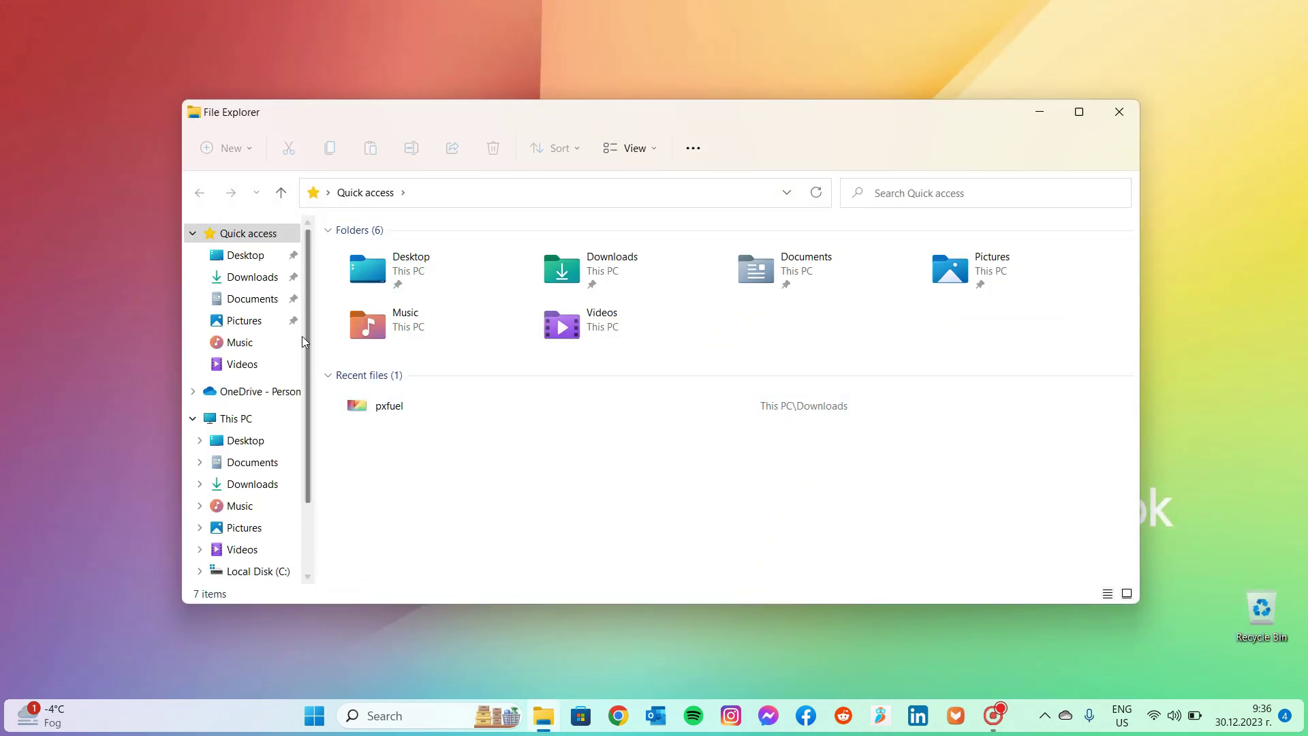
pyautogui.click(260, 280)
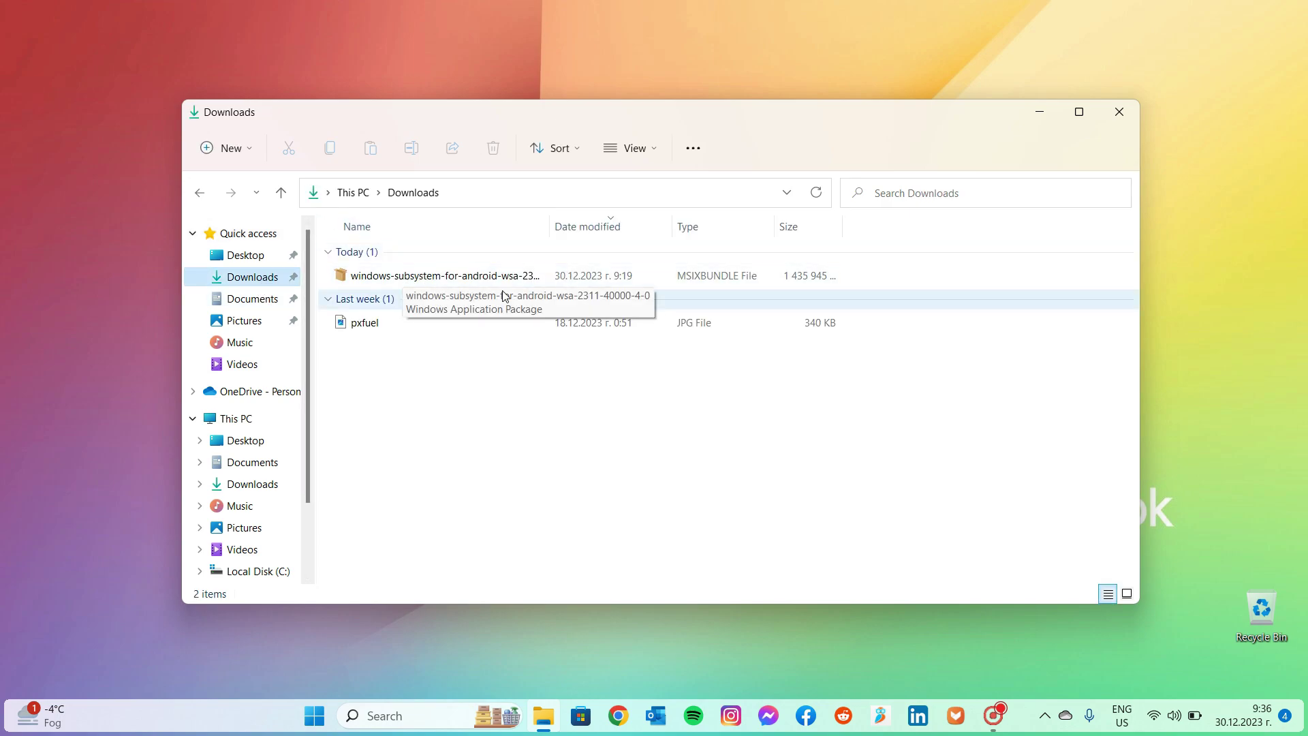
pyautogui.click(455, 271)
pyautogui.doubleClick(455, 273)
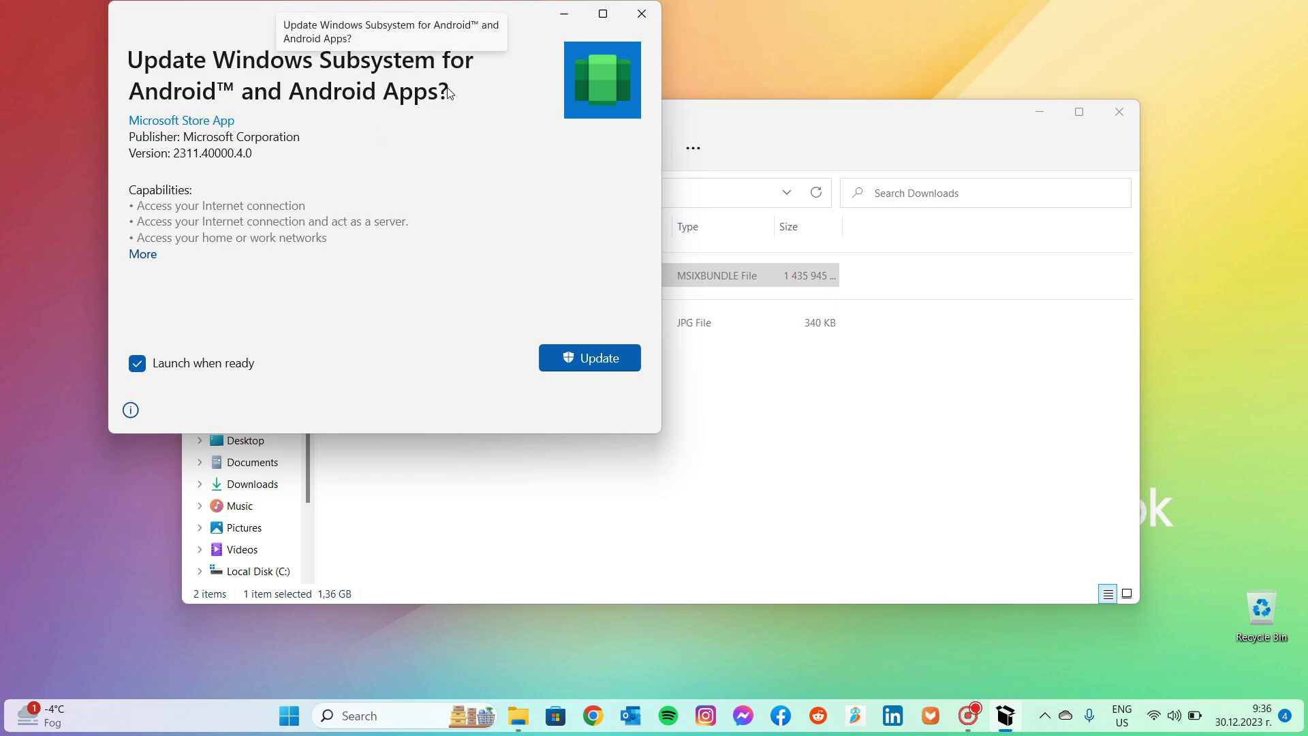
pyautogui.click(584, 359)
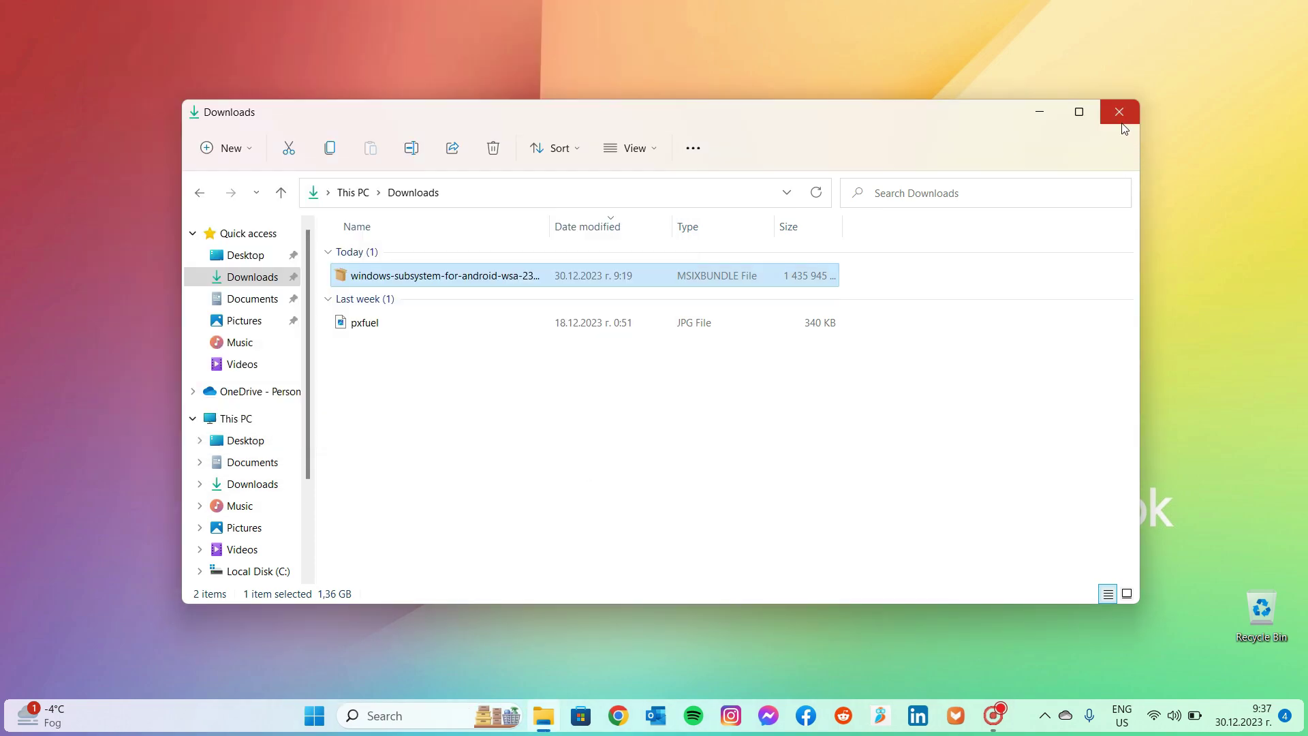
pyautogui.click(1119, 113)
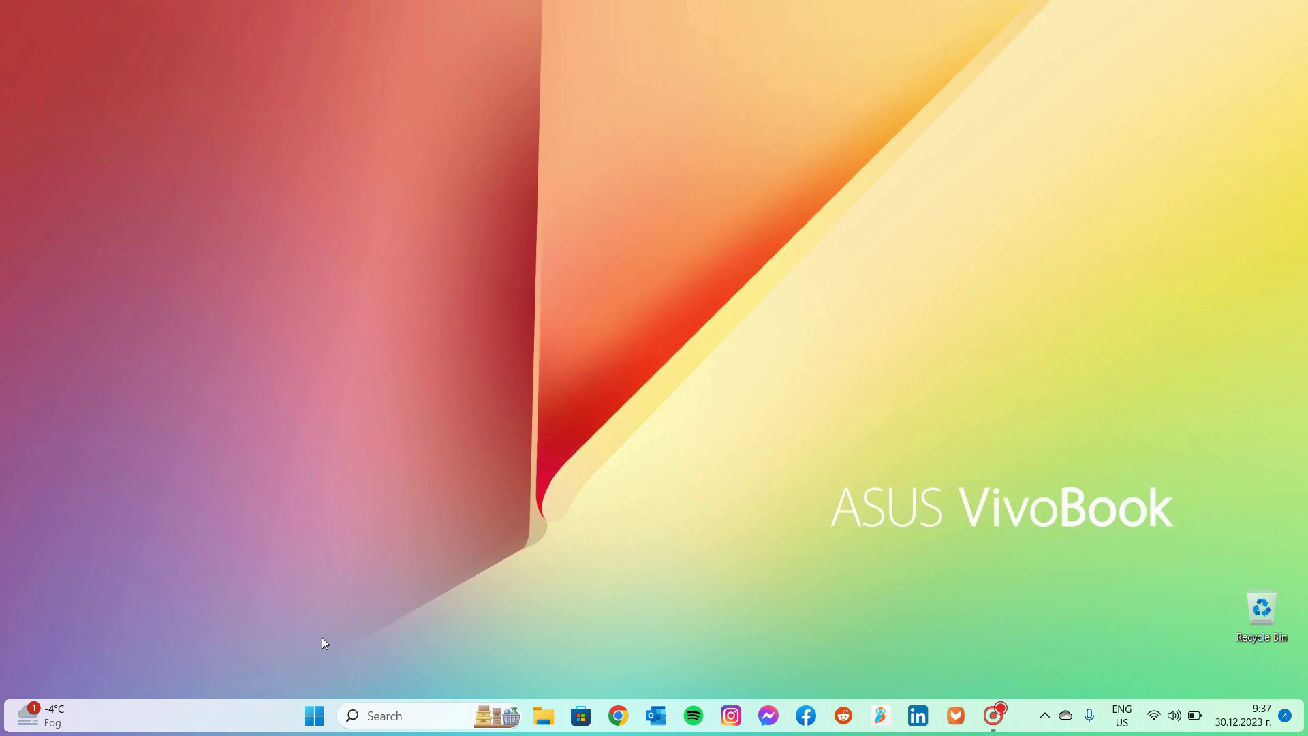
# - Show the pinned apps that include WSA PacMan and Apk File Installer
pyautogui.click(314, 712)
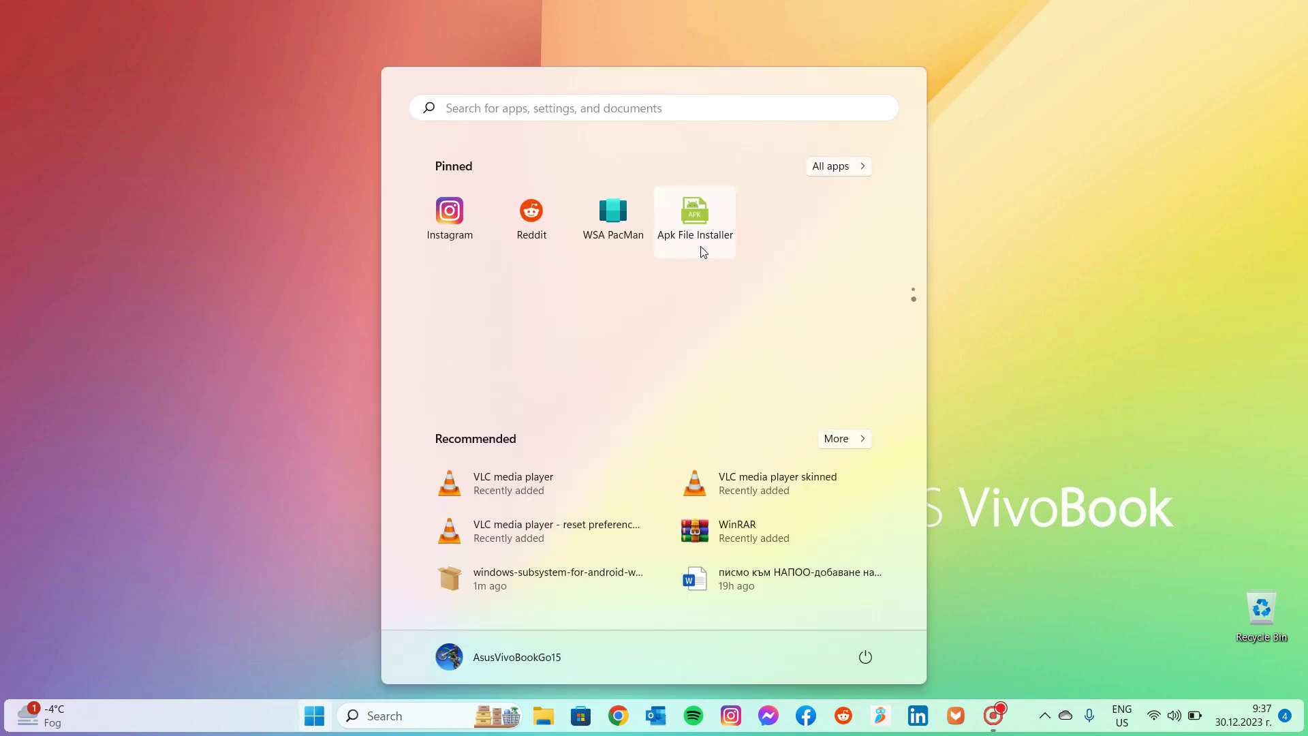